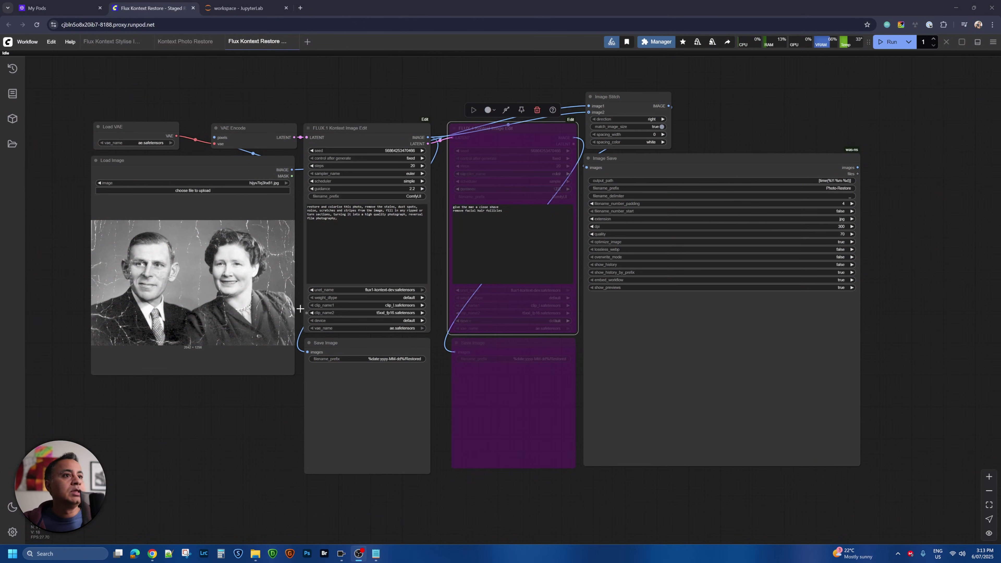
Browse the workflow template library filtered to Flux templates, then close it.
{"action": "left_click_drag", "start_coordinate": [198, 448], "coordinate": [250, 458]}
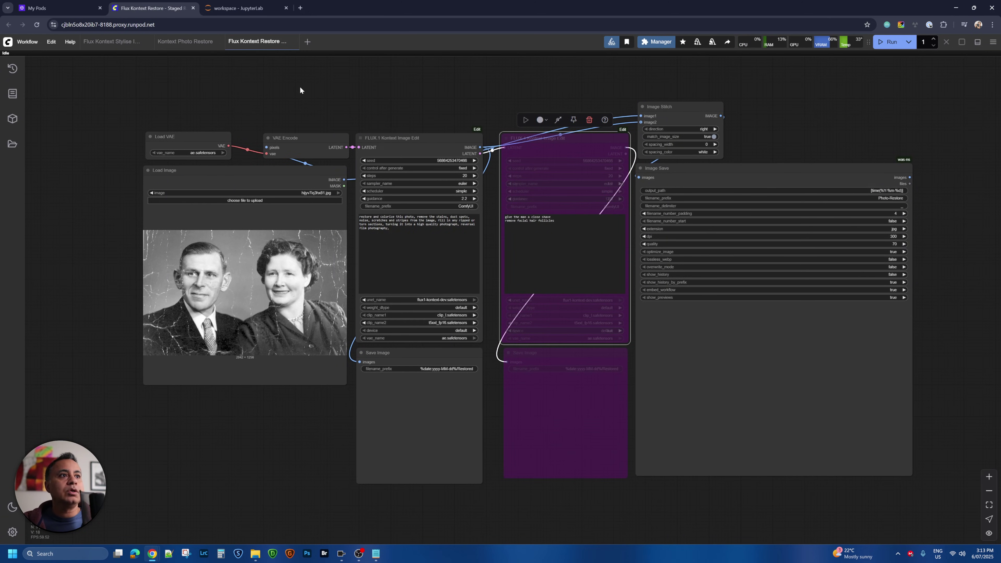
{"action": "left_click", "coordinate": [28, 42]}
{"action": "left_click", "coordinate": [46, 89]}
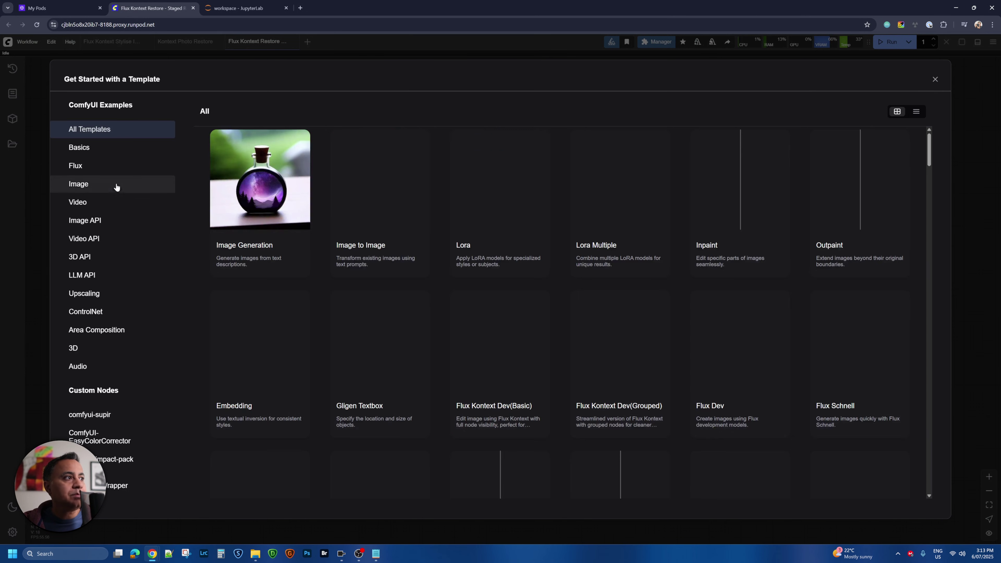
{"action": "left_click", "coordinate": [114, 167]}
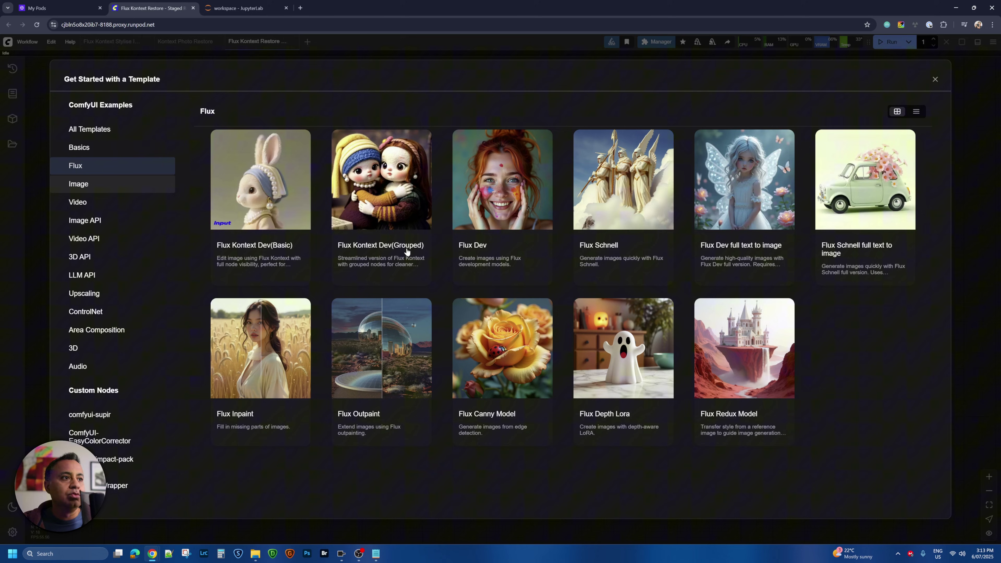
{"action": "left_click", "coordinate": [935, 79]}
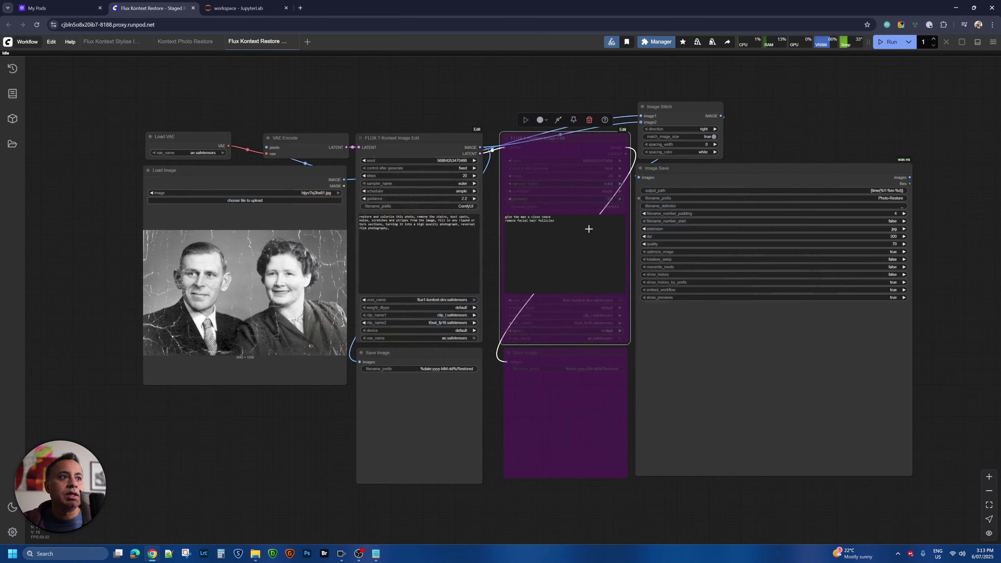
Inspect the FLUX.1 Kontext Image Edit node and the Load Image and VAE nodes.
{"action": "left_click_drag", "start_coordinate": [366, 100], "coordinate": [382, 134]}
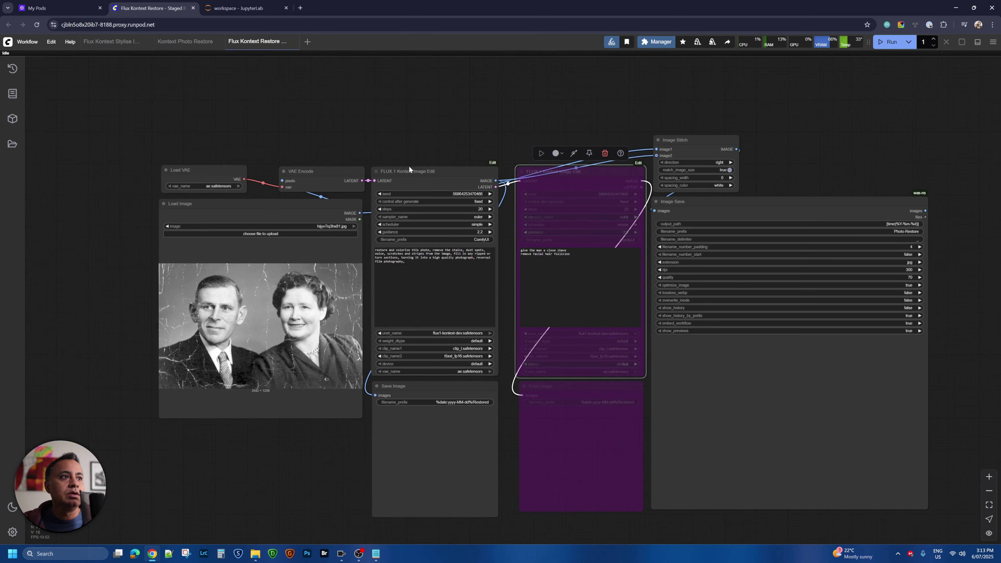
{"action": "left_click", "coordinate": [410, 168]}
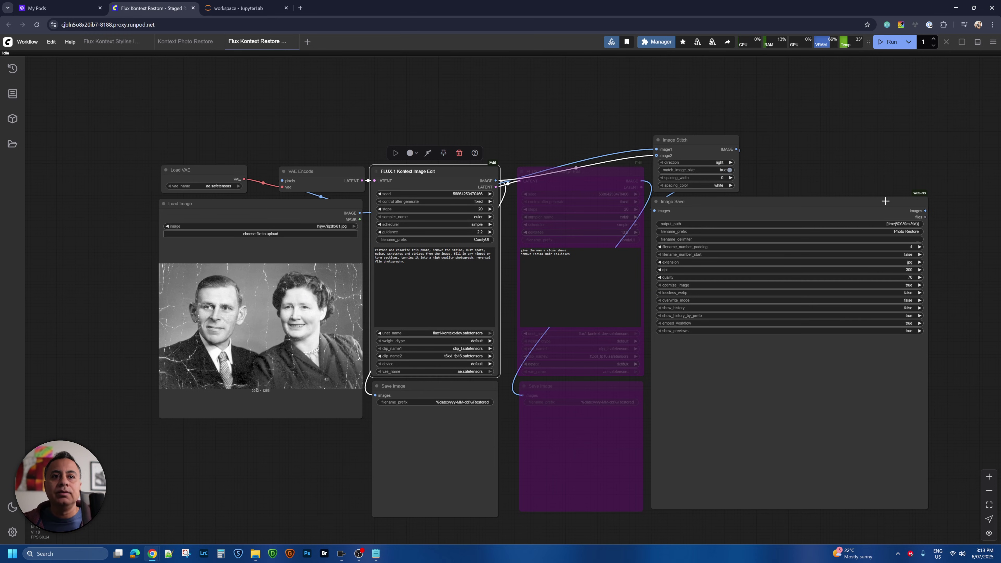
{"action": "left_click_drag", "start_coordinate": [885, 201], "coordinate": [873, 161]}
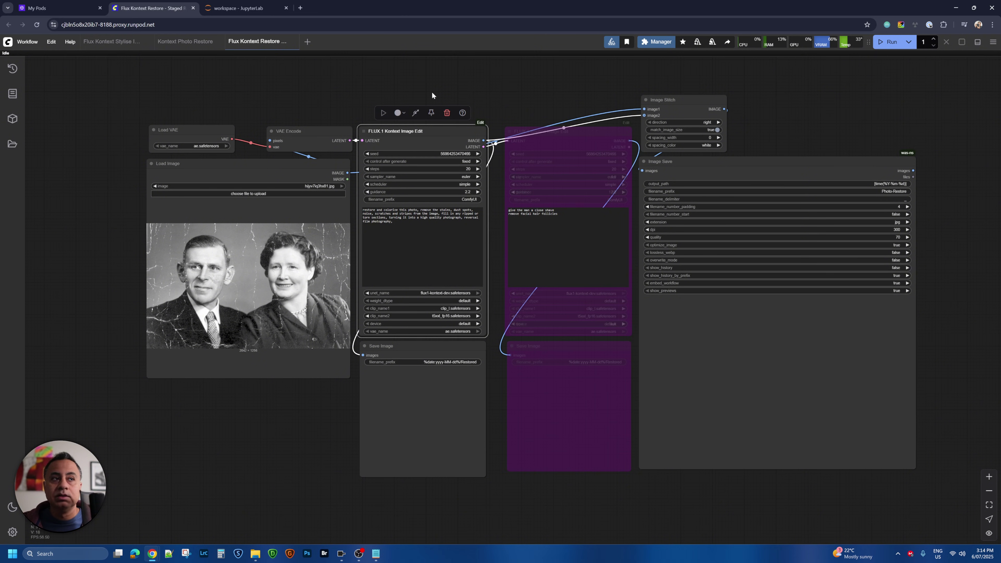
{"action": "left_click_drag", "start_coordinate": [480, 96], "coordinate": [481, 95]}
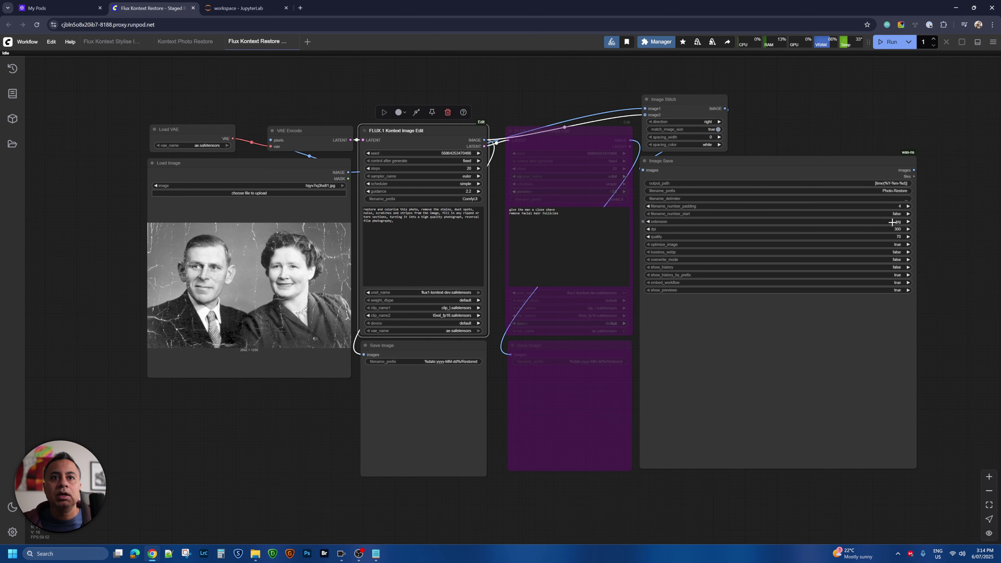
{"action": "scroll", "coordinate": [910, 158], "scroll_direction": "up", "scroll_amount": 7}
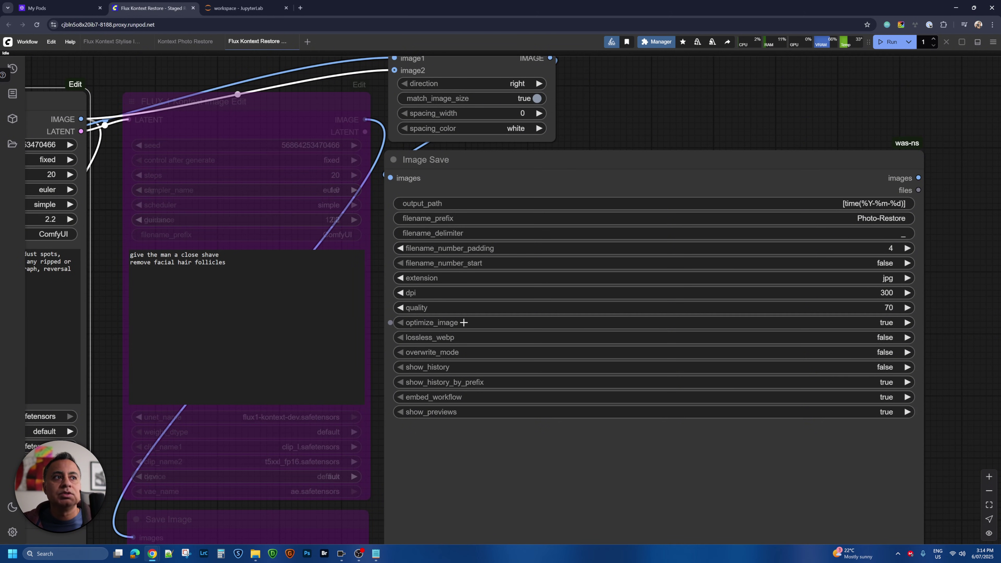
{"action": "scroll", "coordinate": [463, 323], "scroll_direction": "down", "scroll_amount": 5}
{"action": "left_click_drag", "start_coordinate": [311, 165], "coordinate": [515, 102]}
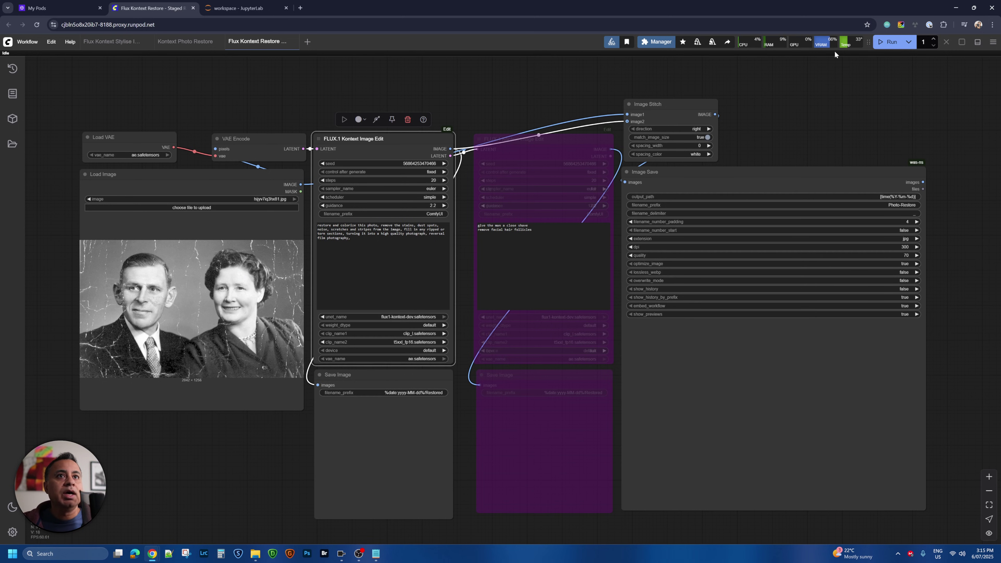
{"action": "mouse_move", "coordinate": [826, 45]}
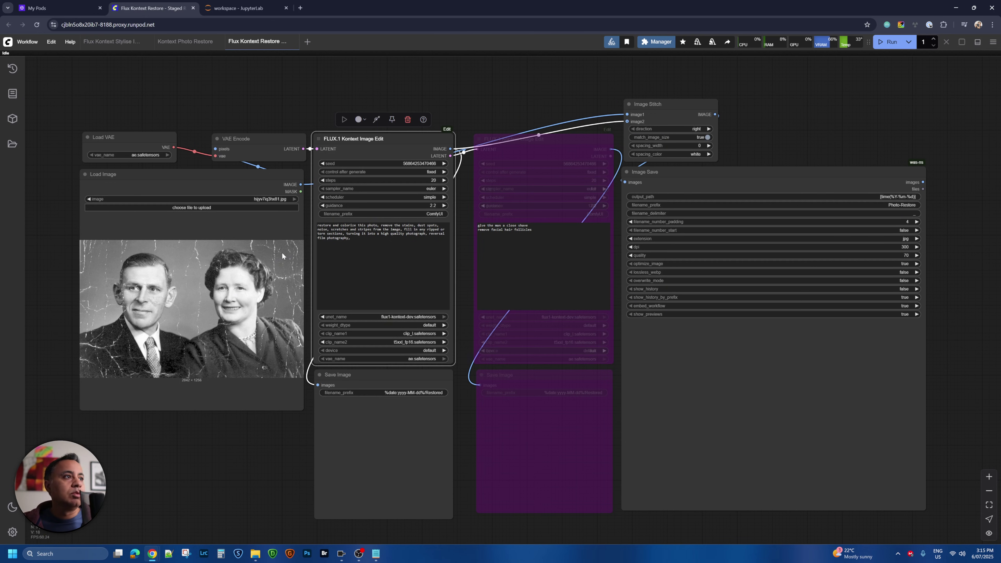
Run the restore workflow on the couple portrait and view the colorized output previews.
{"action": "left_click", "coordinate": [823, 115]}
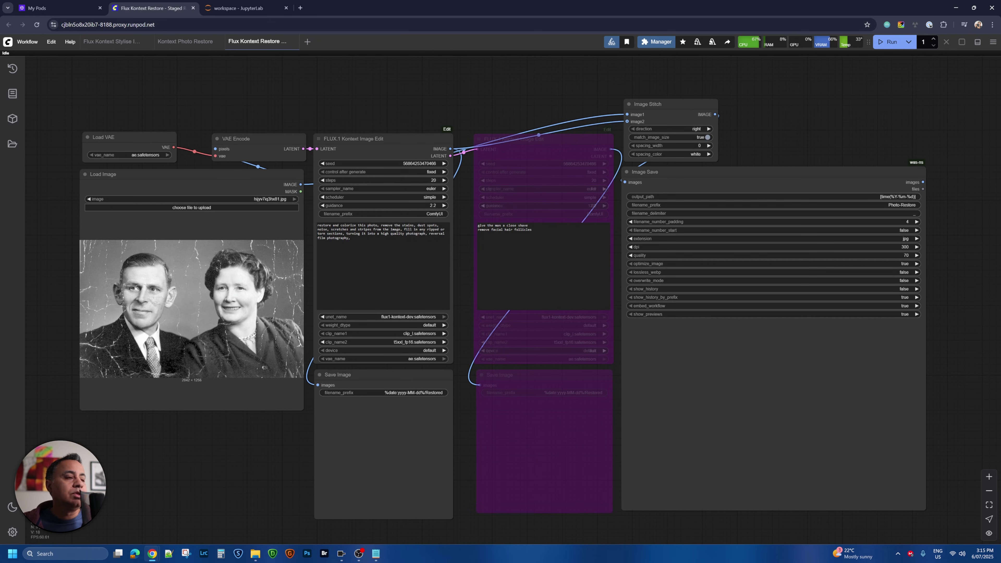
{"action": "scroll", "coordinate": [315, 239], "scroll_direction": "up", "scroll_amount": 4}
{"action": "scroll", "coordinate": [314, 240], "scroll_direction": "up", "scroll_amount": 1}
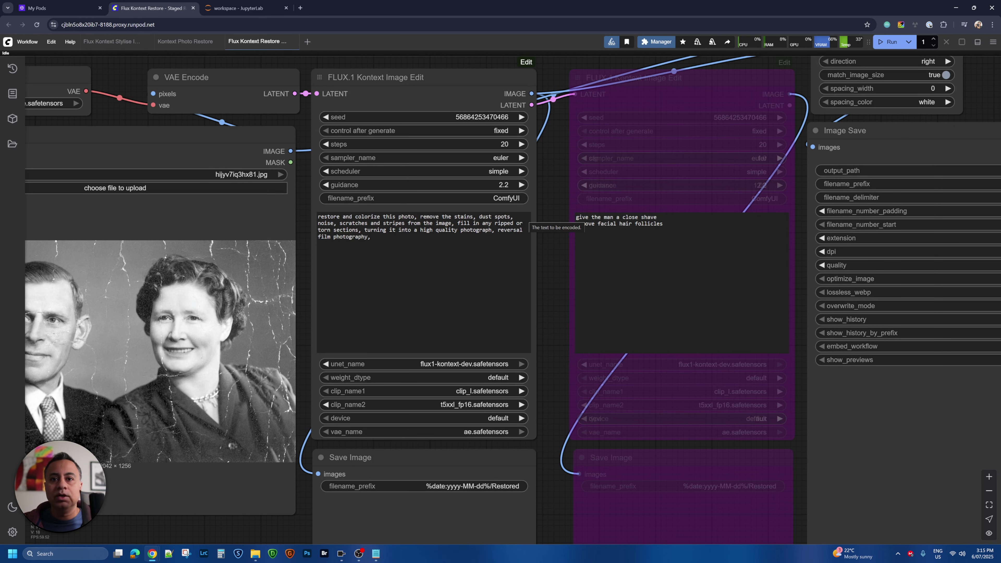
{"action": "scroll", "coordinate": [455, 254], "scroll_direction": "down", "scroll_amount": 6}
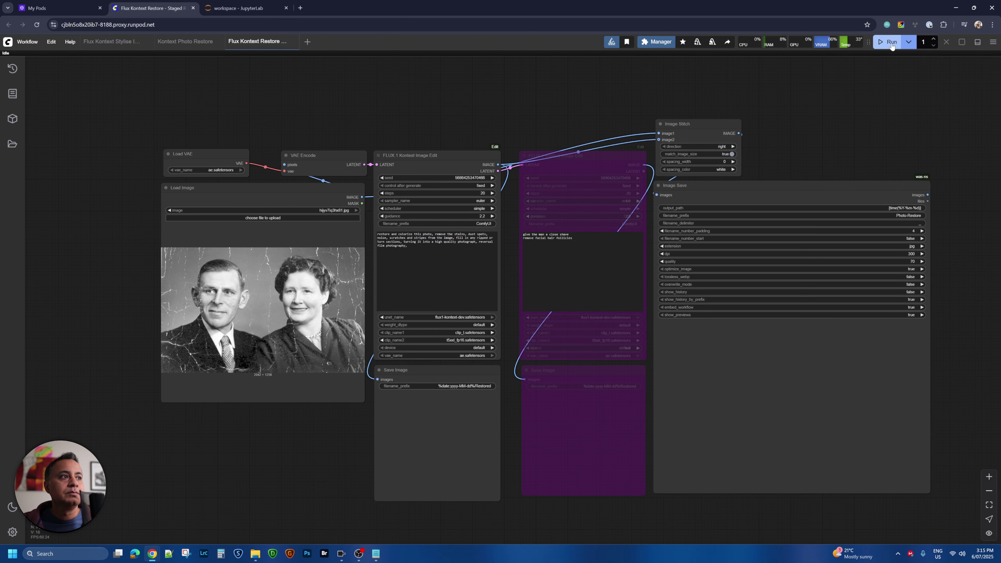
{"action": "left_click", "coordinate": [891, 46]}
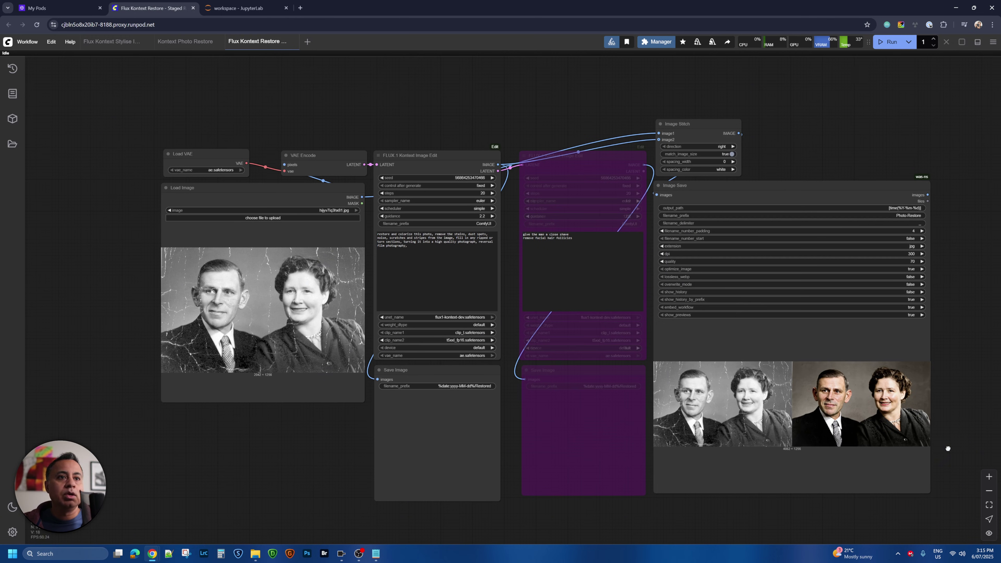
{"action": "left_click_drag", "start_coordinate": [948, 448], "coordinate": [920, 442]}
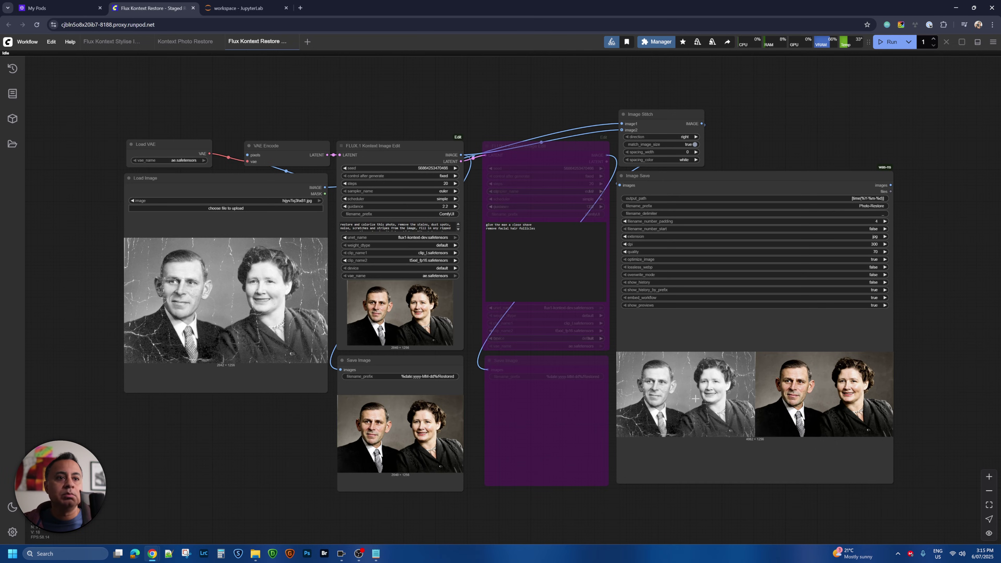
View the saved before/after comparison full-size in a new tab, then close it.
{"action": "right_click", "coordinate": [712, 339]}
{"action": "left_click", "coordinate": [722, 352]}
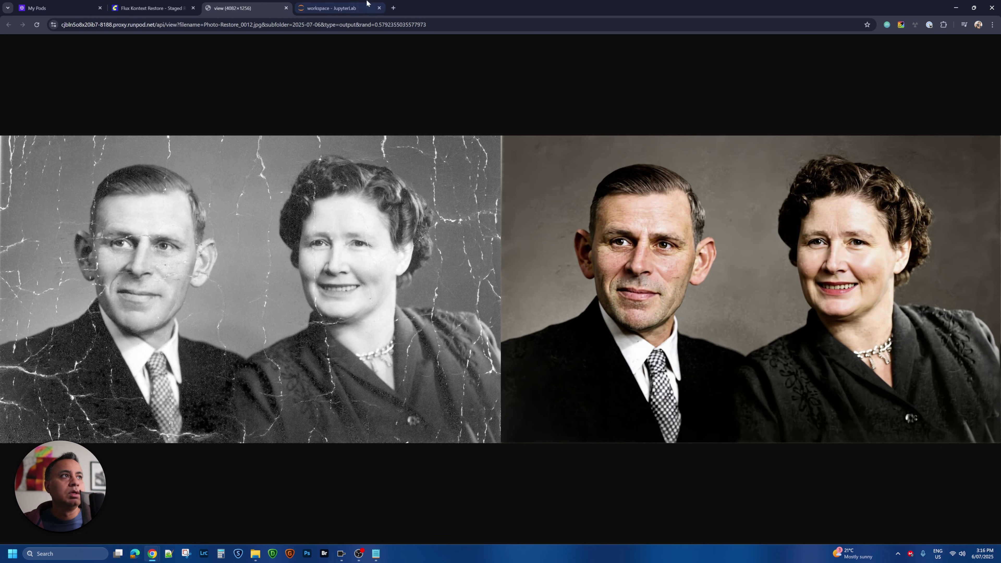
{"action": "left_click", "coordinate": [287, 7]}
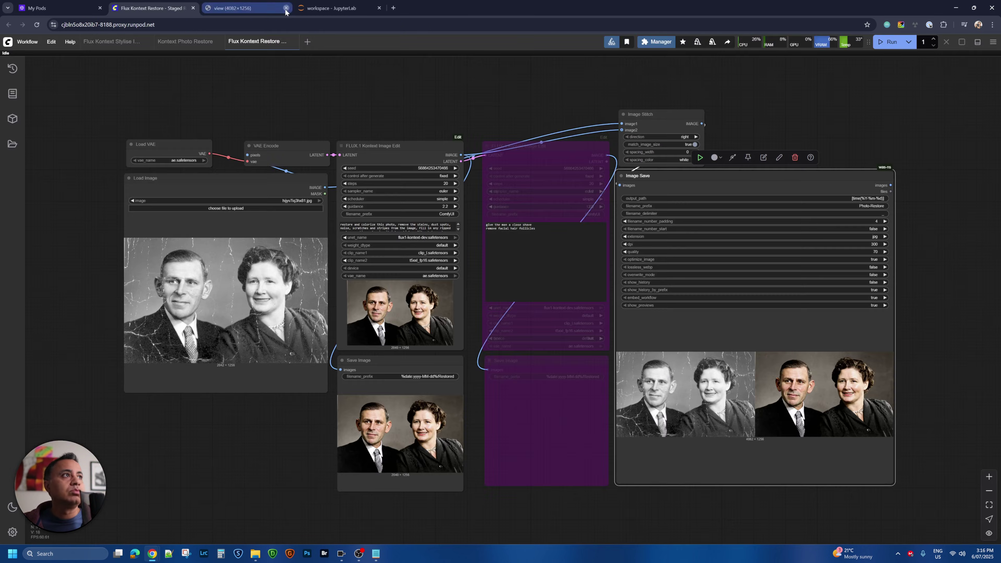
Set the Load Image node's photo to Woods+Julie_original-1920w.jpg.
{"action": "left_click", "coordinate": [278, 202]}
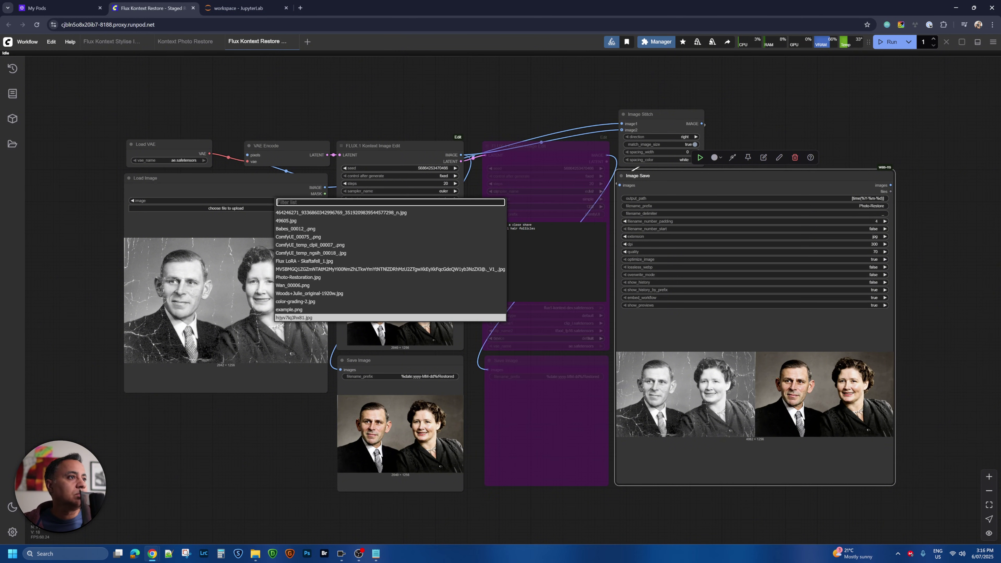
{"action": "left_click", "coordinate": [296, 293]}
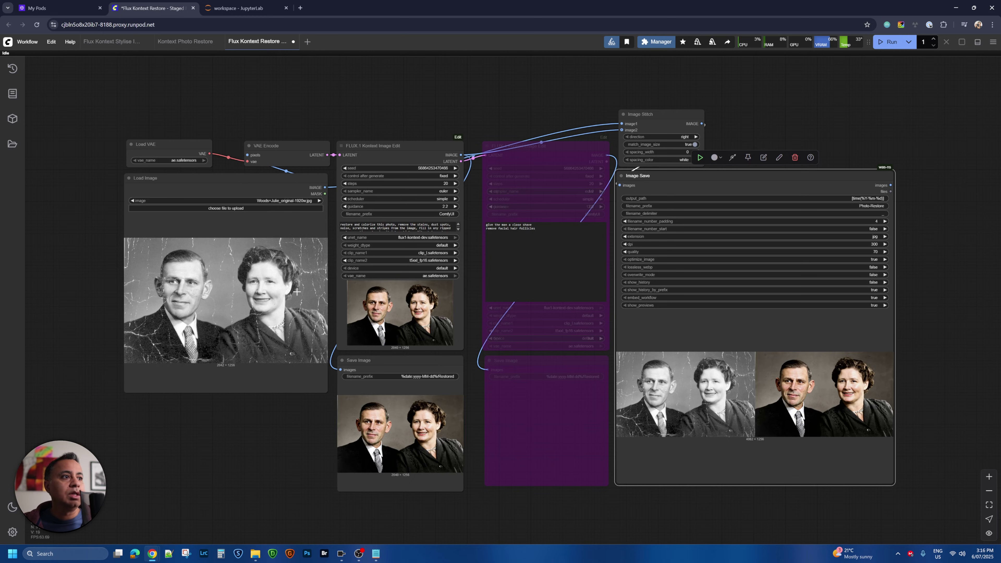
{"action": "mouse_move", "coordinate": [296, 450]}
{"action": "left_mouse_down"}
{"action": "mouse_move", "coordinate": [278, 423]}
{"action": "mouse_move", "coordinate": [294, 432]}
{"action": "left_mouse_up"}
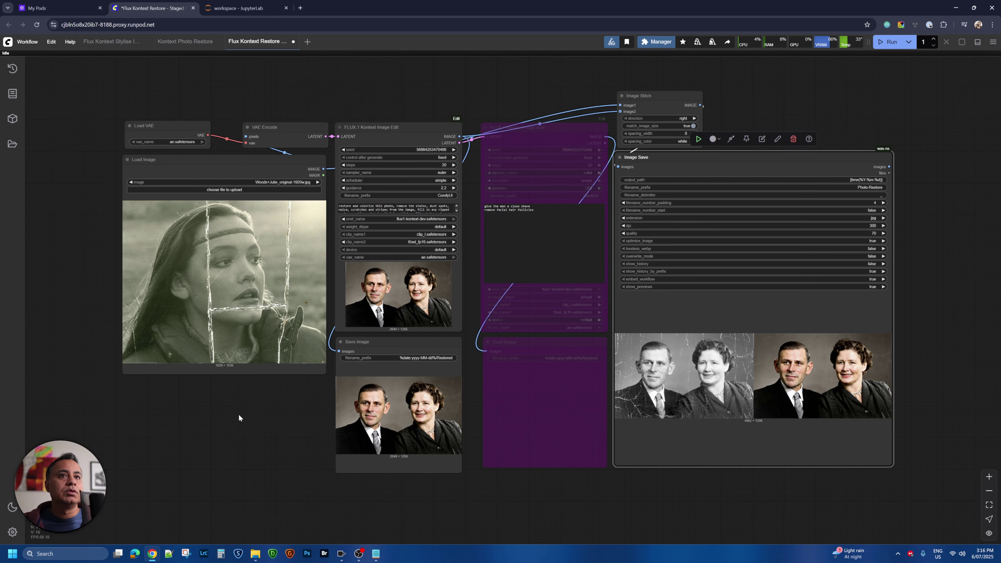
Run the workflow on the young woman's photo and bring the Load Image node into view.
{"action": "left_click", "coordinate": [886, 44]}
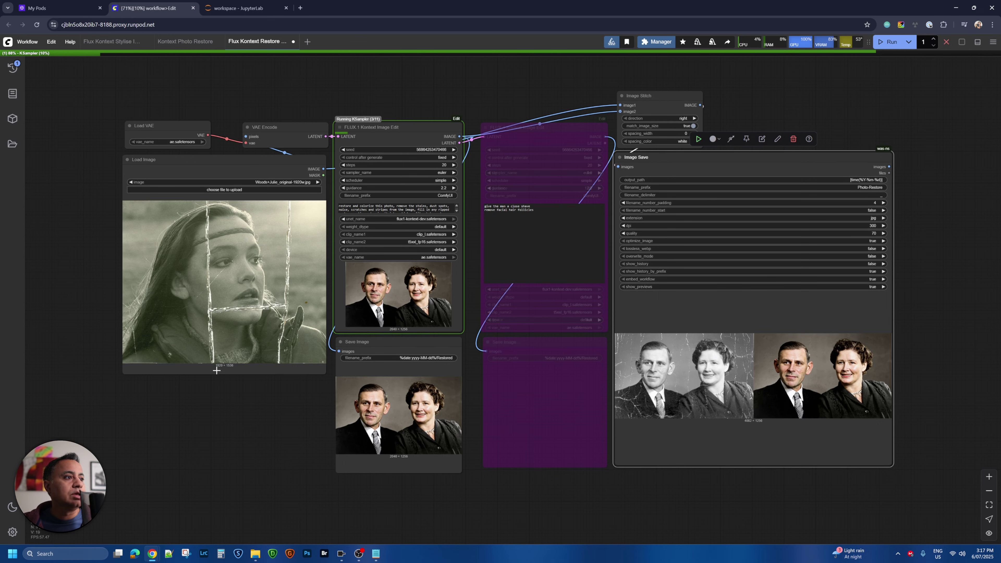
{"action": "scroll", "coordinate": [229, 371], "scroll_direction": "up", "scroll_amount": 3}
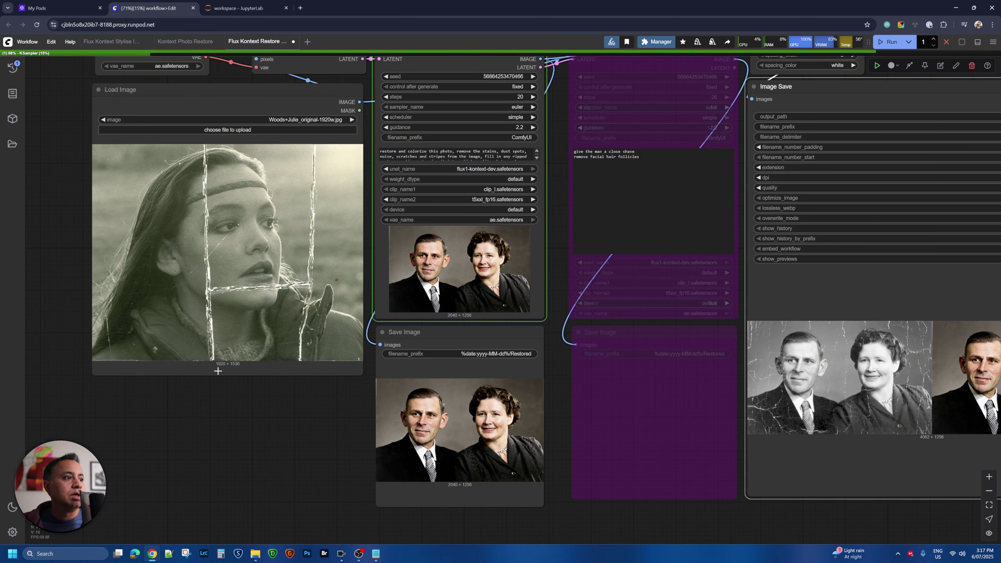
{"action": "left_click_drag", "start_coordinate": [315, 416], "coordinate": [269, 432]}
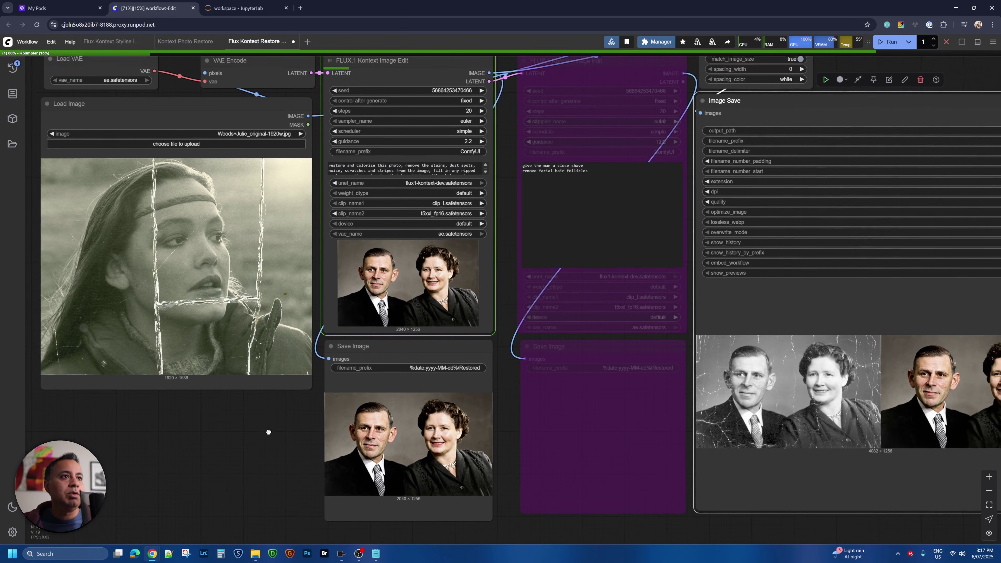
{"action": "scroll", "coordinate": [269, 430], "scroll_direction": "down", "scroll_amount": 2}
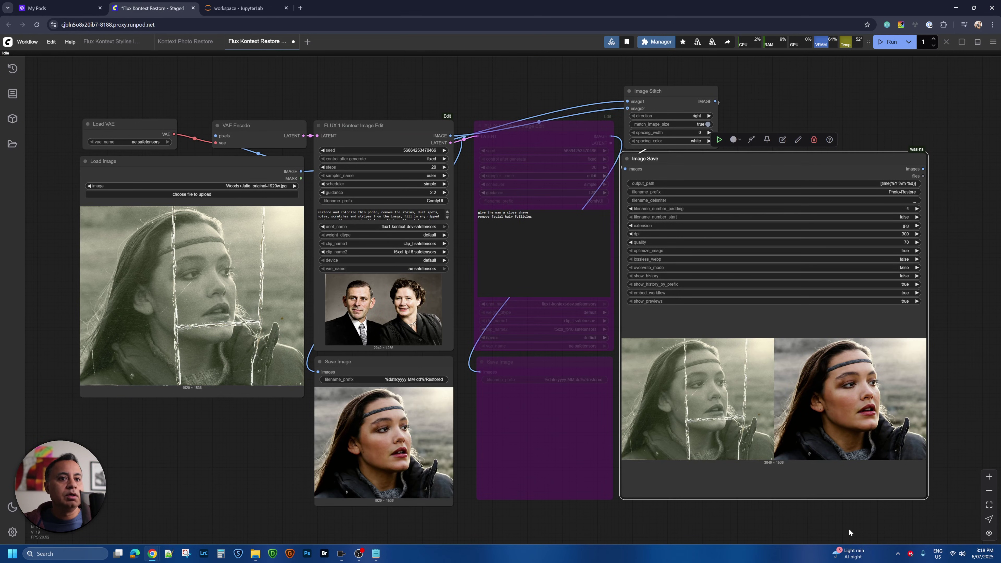
{"action": "left_click_drag", "start_coordinate": [849, 528], "coordinate": [789, 491]}
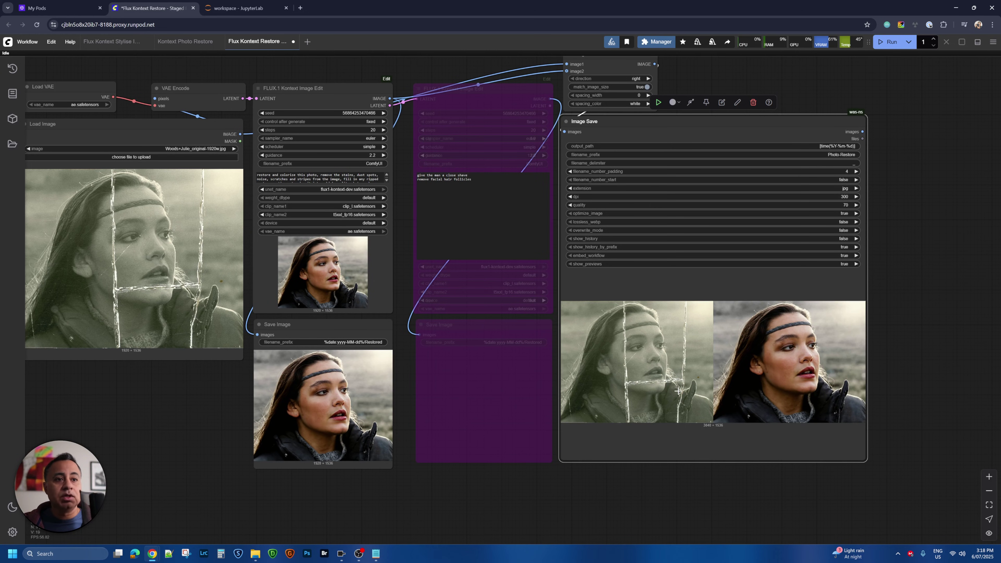
{"action": "scroll", "coordinate": [677, 392], "scroll_direction": "up", "scroll_amount": 5}
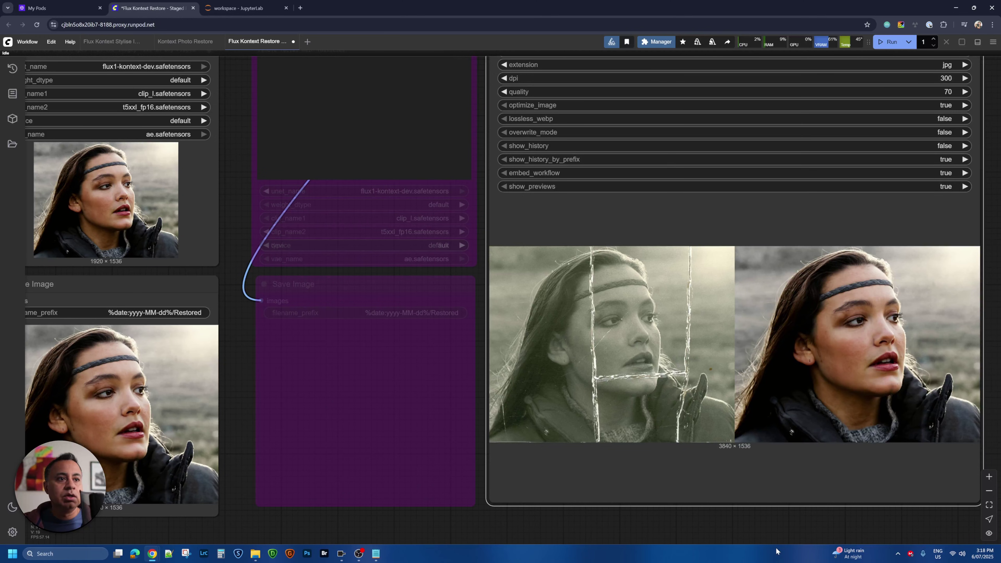
{"action": "left_click_drag", "start_coordinate": [774, 536], "coordinate": [687, 528]}
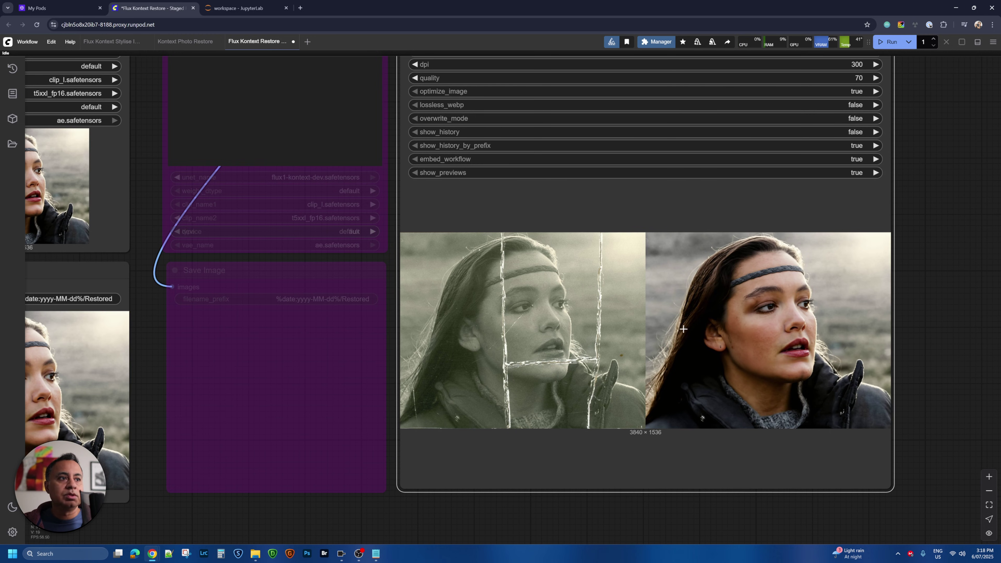
{"action": "scroll", "coordinate": [786, 407], "scroll_direction": "down", "scroll_amount": 2}
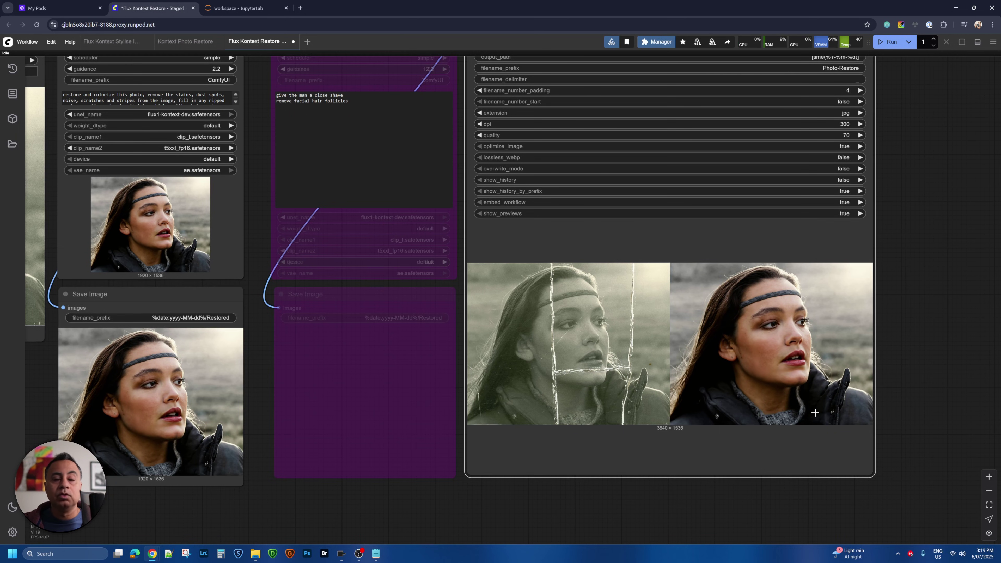
{"action": "scroll", "coordinate": [815, 412], "scroll_direction": "down", "scroll_amount": 4}
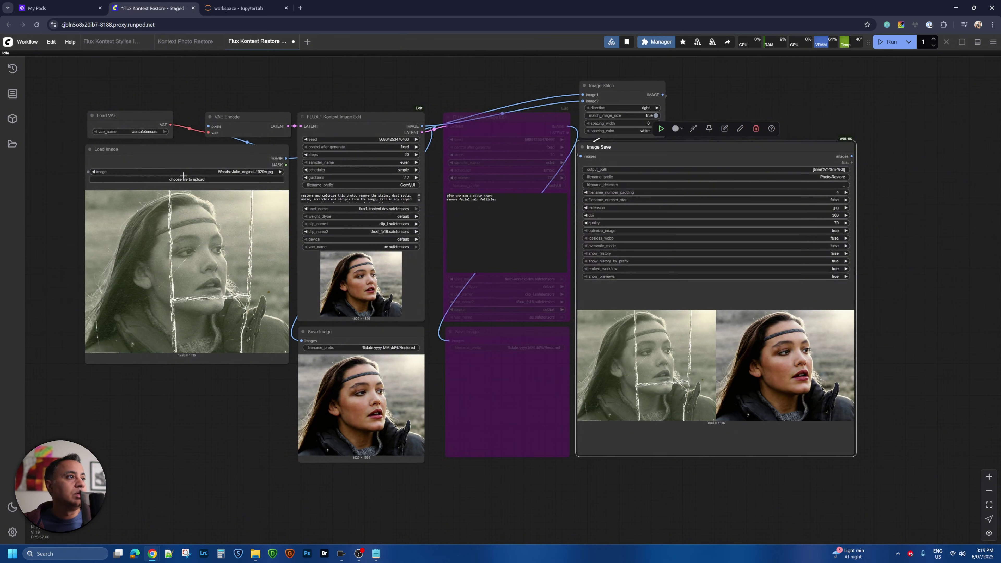
Load Photo-Restoration.jpg as the input and run the restoration on the sepia portrait.
{"action": "left_click", "coordinate": [204, 172]}
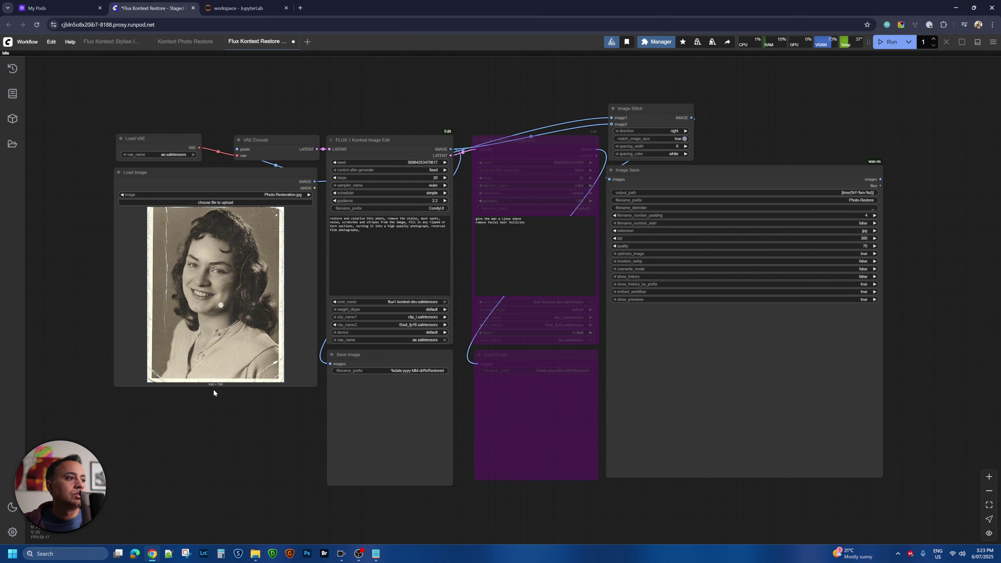
{"action": "left_click", "coordinate": [888, 41]}
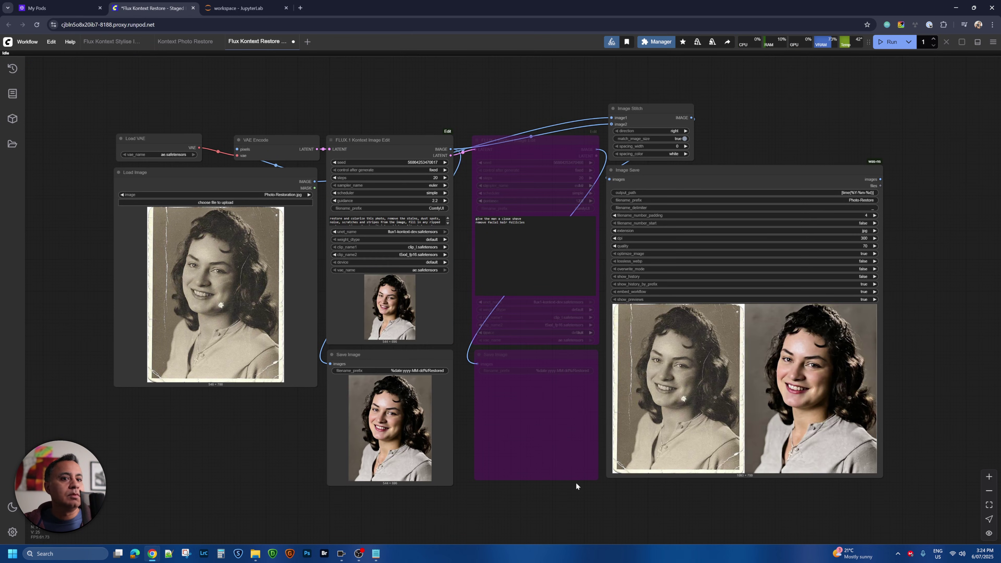
{"action": "left_click_drag", "start_coordinate": [698, 521], "coordinate": [679, 503]}
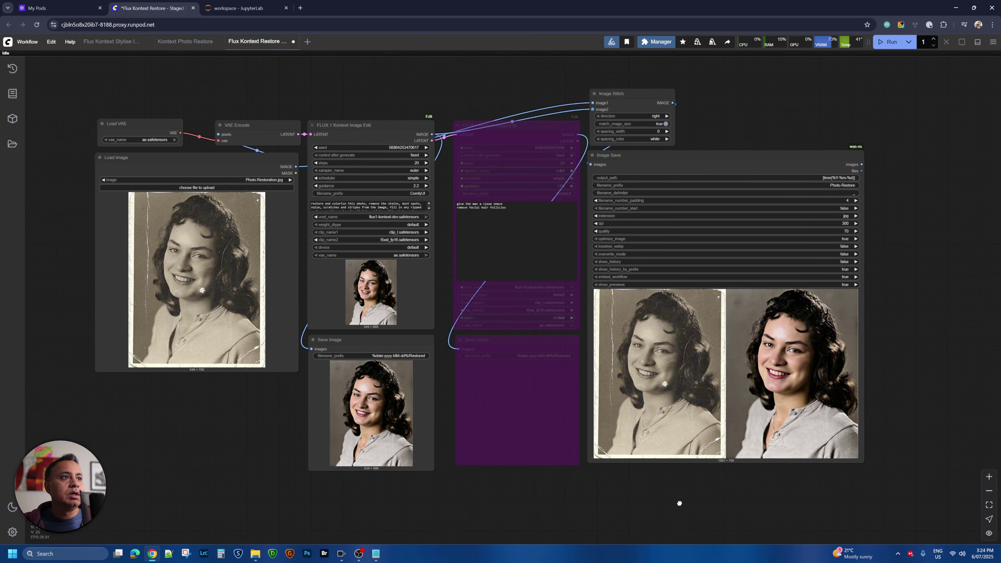
{"action": "left_click_drag", "start_coordinate": [805, 496], "coordinate": [803, 495]}
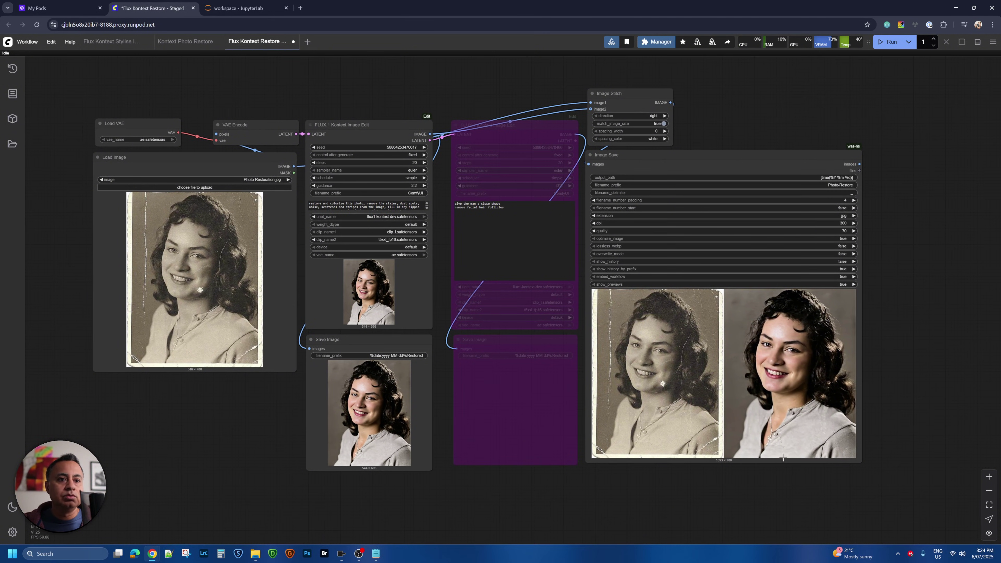